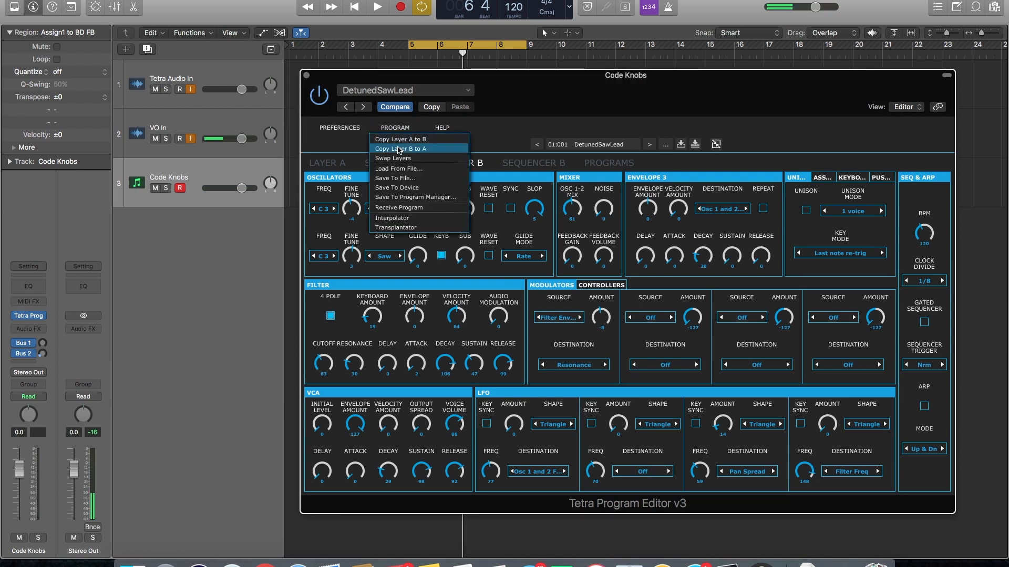
Open the Interpolator and pick up the current program, DetunedSawLead, as the source
left_click(398, 217)
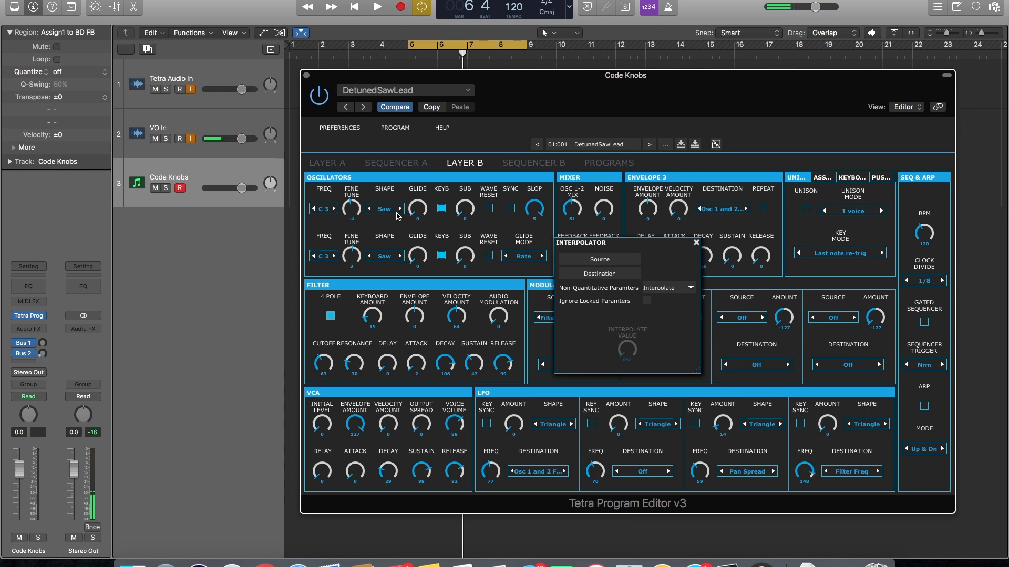
left_click_drag(661, 245, 704, 242)
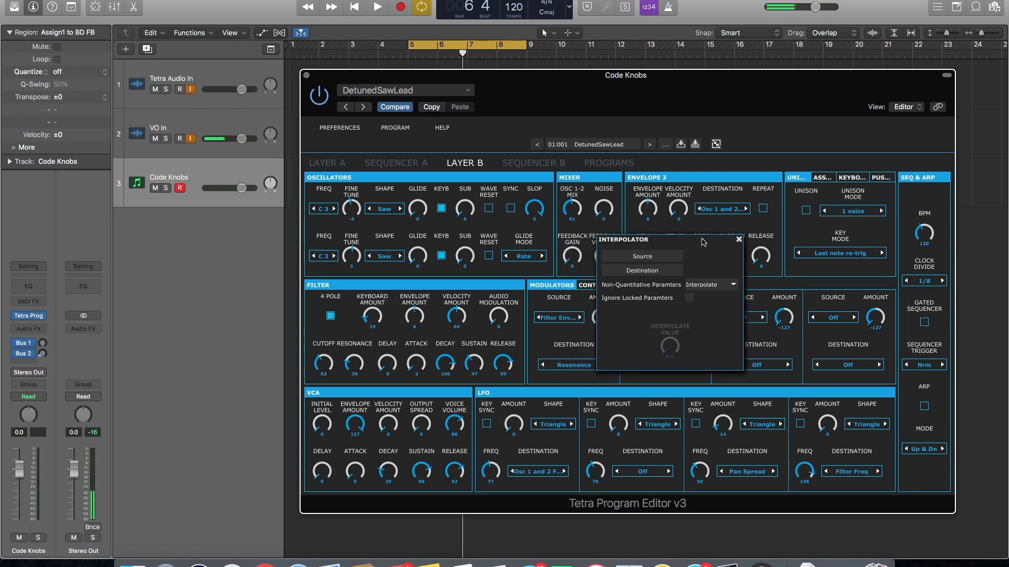
left_click(650, 256)
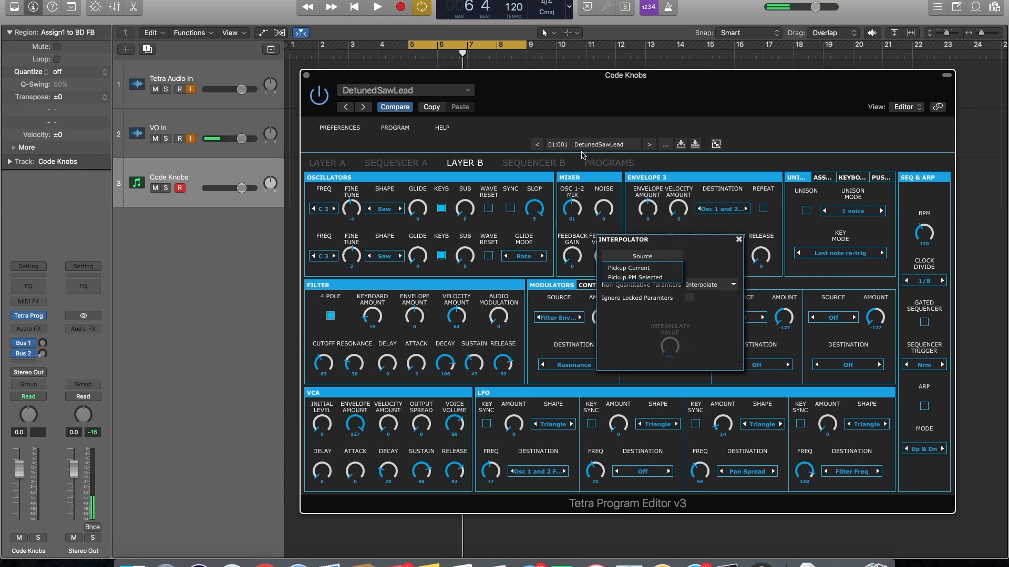
left_click(635, 268)
Select the Anakeys program in the program database and pick it up as the Interpolator's destination
left_click(639, 272)
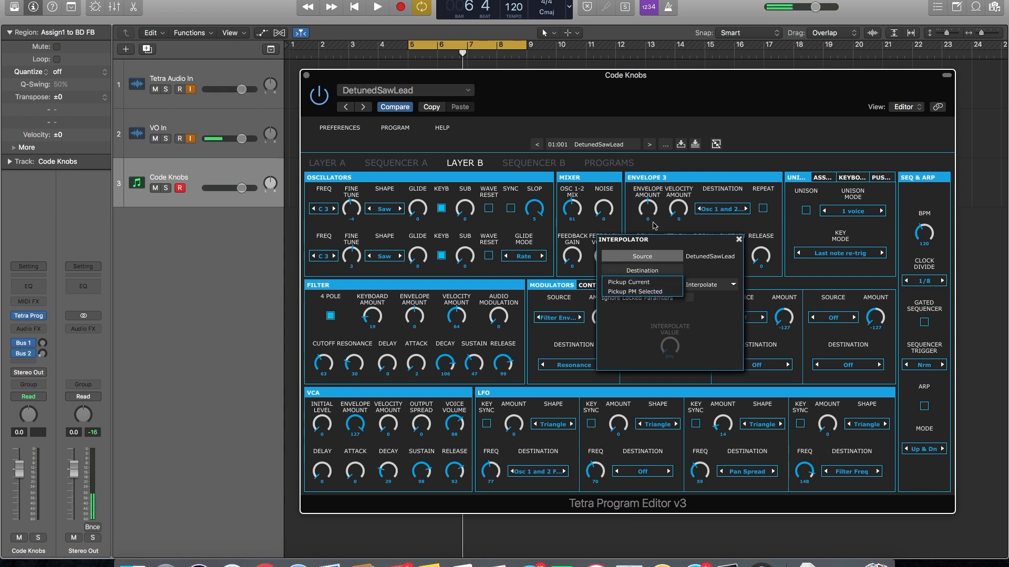
left_click(578, 126)
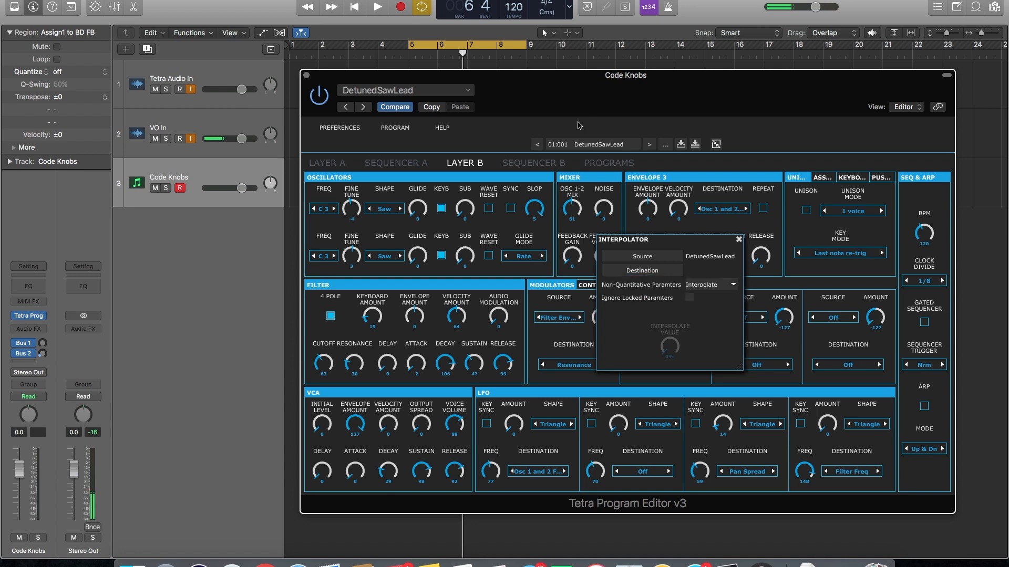
left_click(603, 166)
left_click_drag(661, 243, 746, 250)
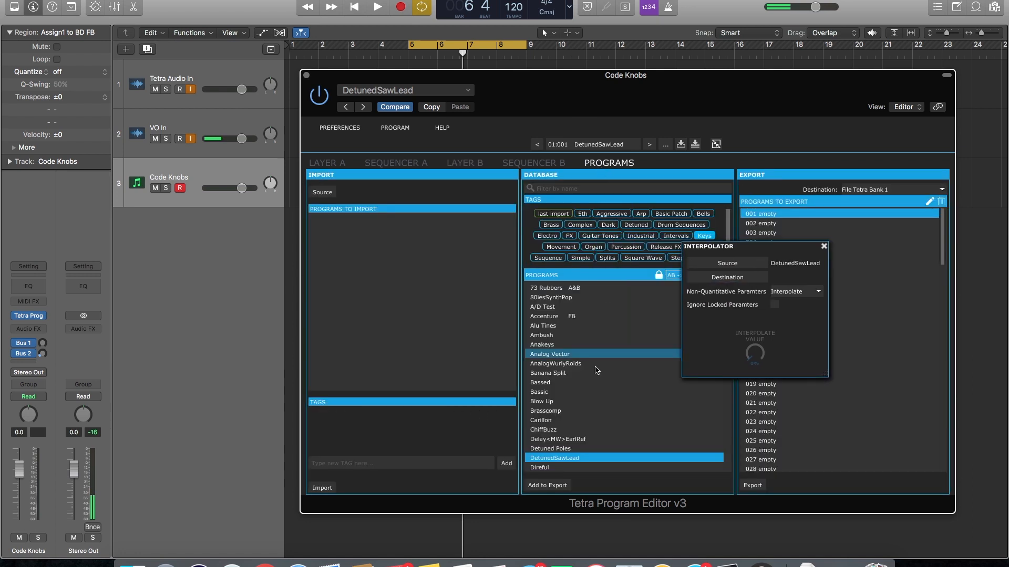
left_click(546, 345)
left_click(744, 280)
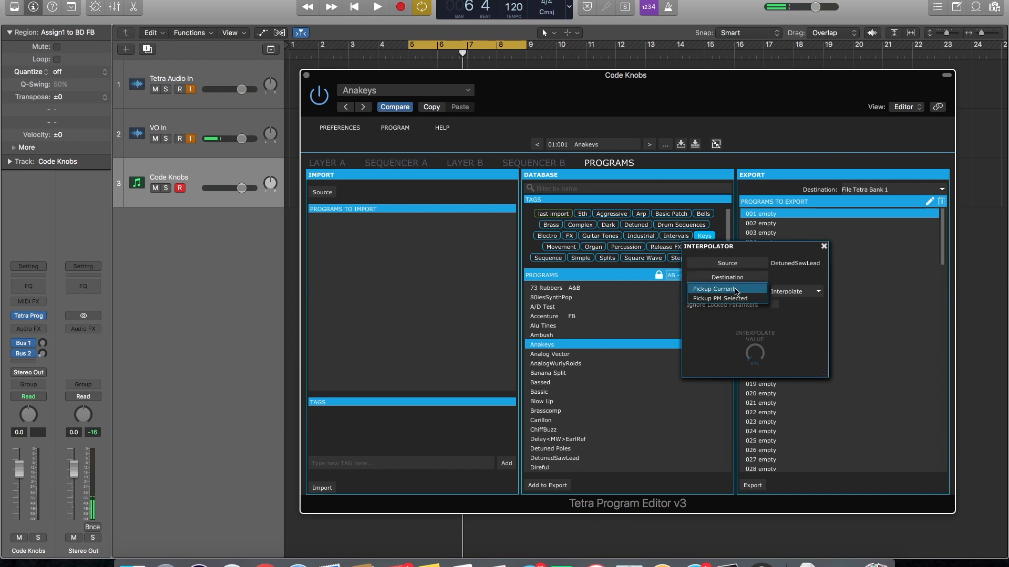
left_click(729, 299)
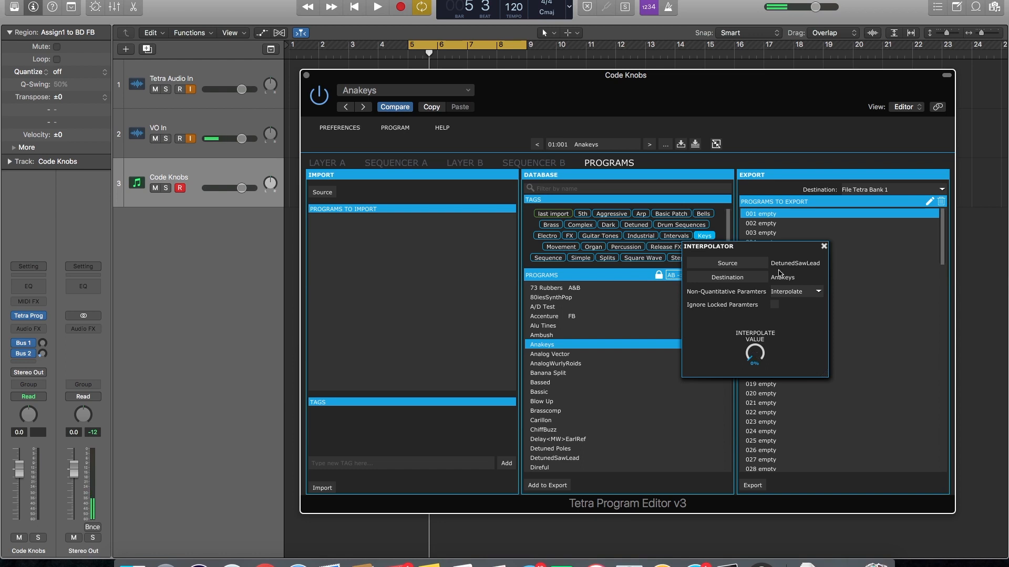
Raise the interpolate value to 100%, show the Layer A parameters and lower the value to about 16%
left_click_drag(753, 354, 749, 224)
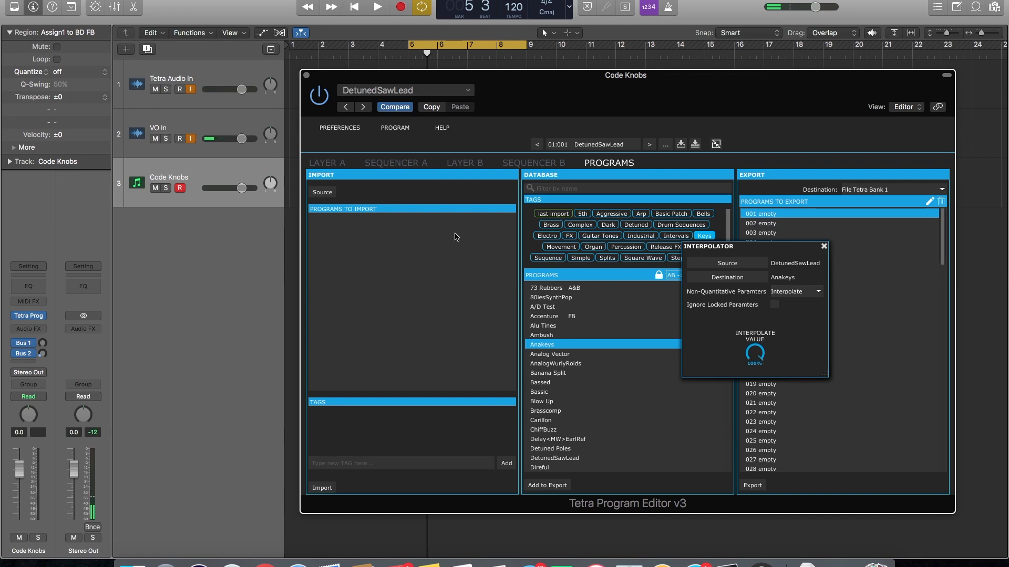
left_click(336, 164)
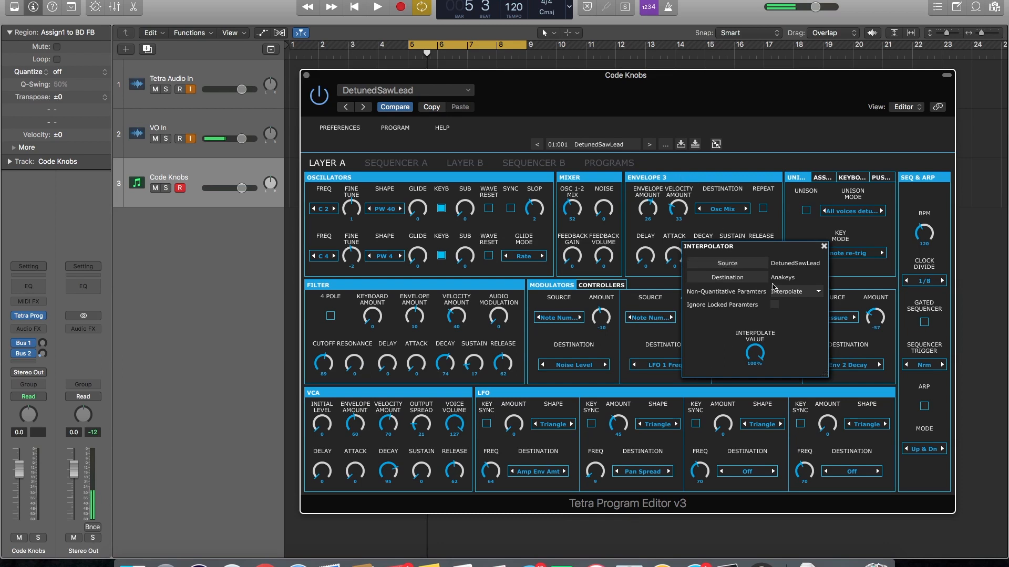
left_click_drag(754, 246, 707, 231)
left_click_drag(705, 342, 690, 415)
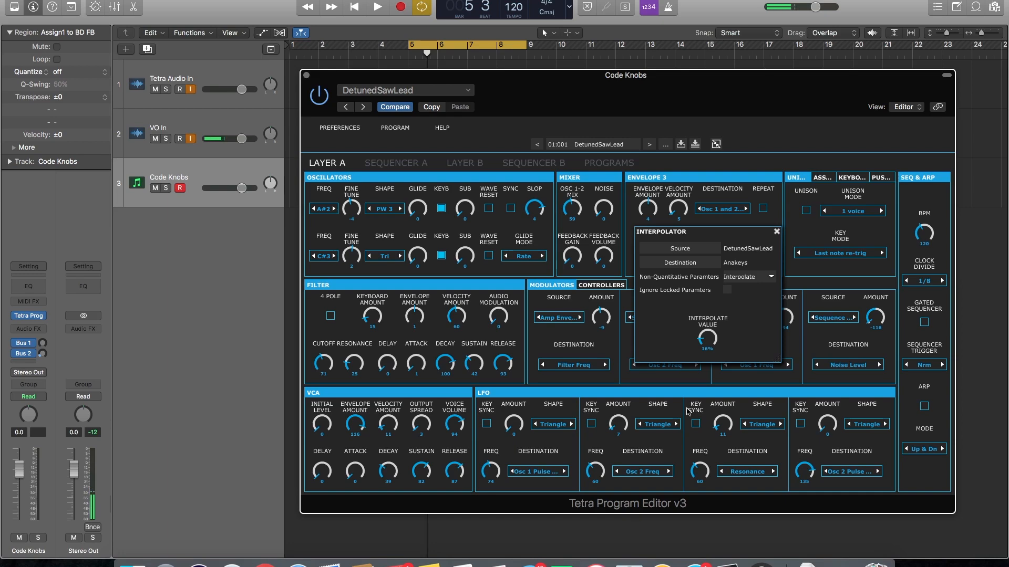
Set the interpolate value to 50% and audition the blended program with short bursts of playback
key("space")
key("space")
mouse_move(709, 332)
left_mouse_down()
mouse_move(705, 313)
mouse_move(709, 339)
left_mouse_up()
key("space")
key("space")
key("space")
key("space")
key("space")
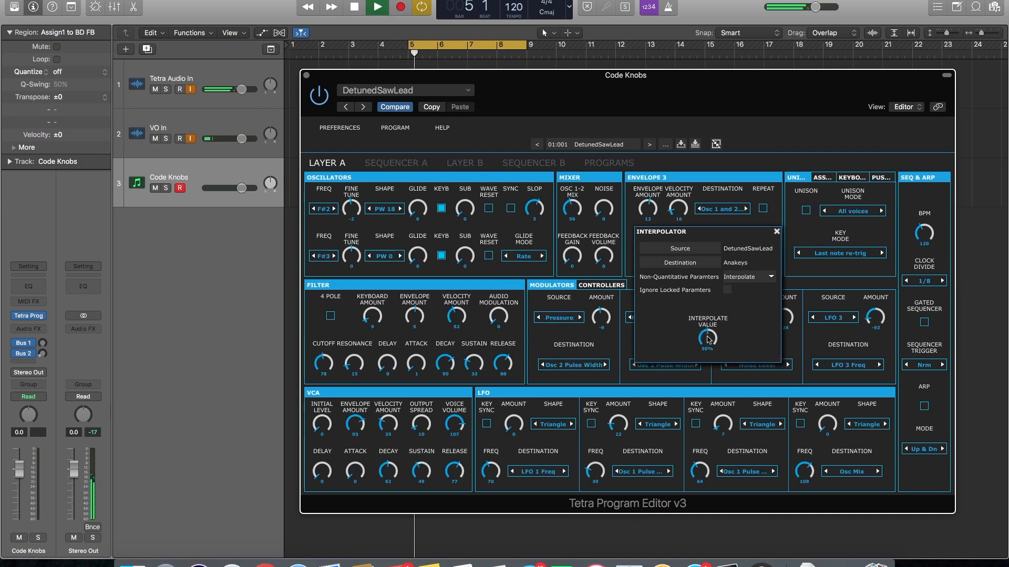
key("space")
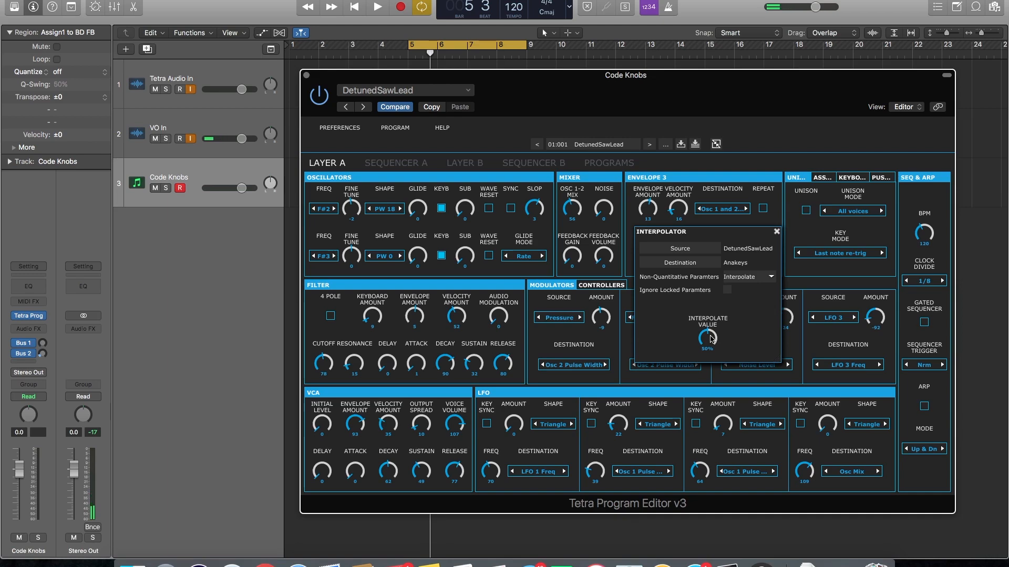
Audition the blend repeatedly while sweeping the interpolate value, ending at 50%
key("space")
key("space")
left_click_drag(710, 339, 670, 177)
key("space")
key("space")
mouse_move(713, 336)
left_mouse_down()
mouse_move(711, 350)
mouse_move(708, 320)
left_mouse_up()
key("space")
key("space")
left_click_drag(703, 285, 704, 287)
key("space")
key("space")
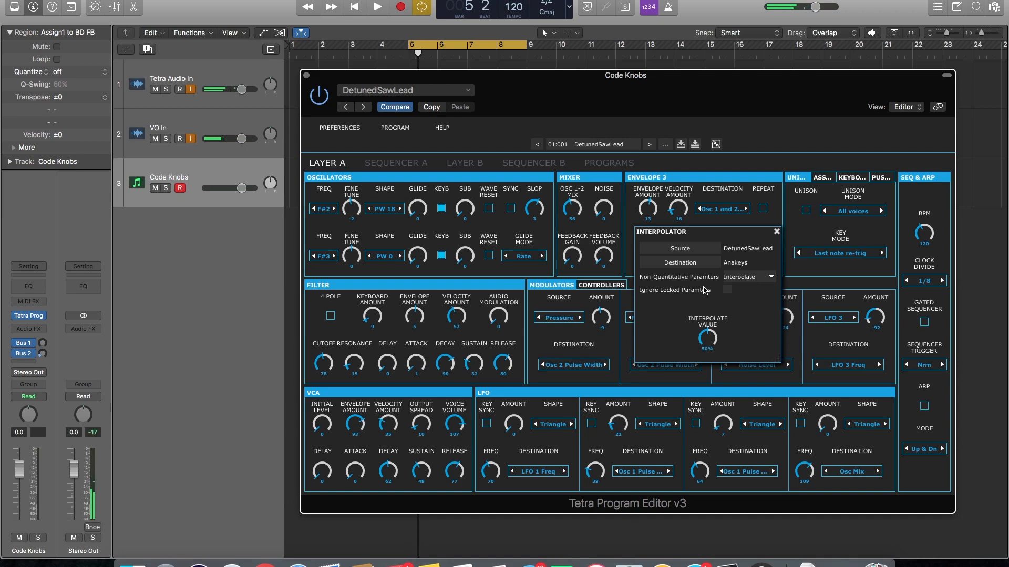
Set the frequency of both Layer A oscillators to C 2
left_click(323, 209)
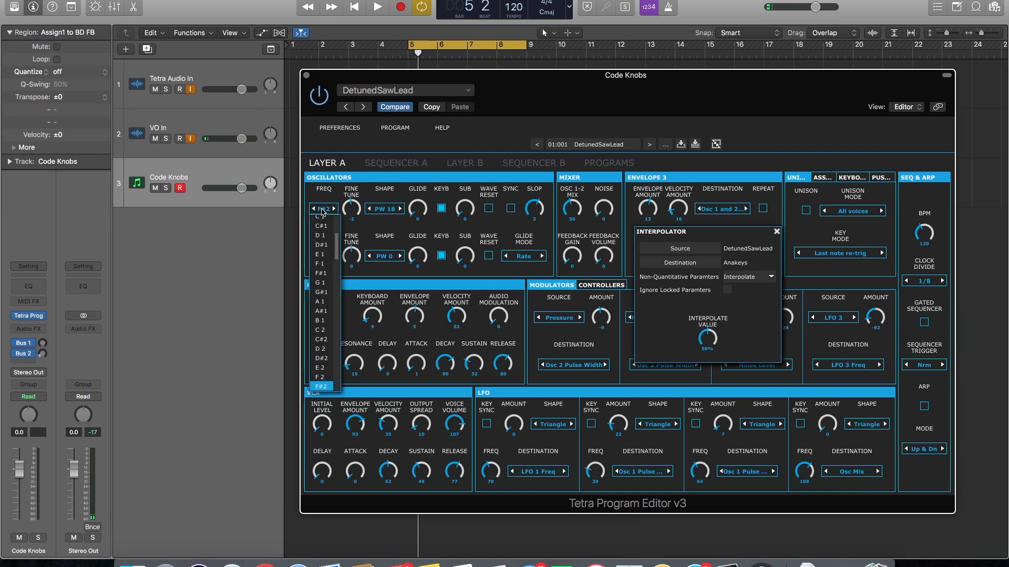
left_click(327, 221)
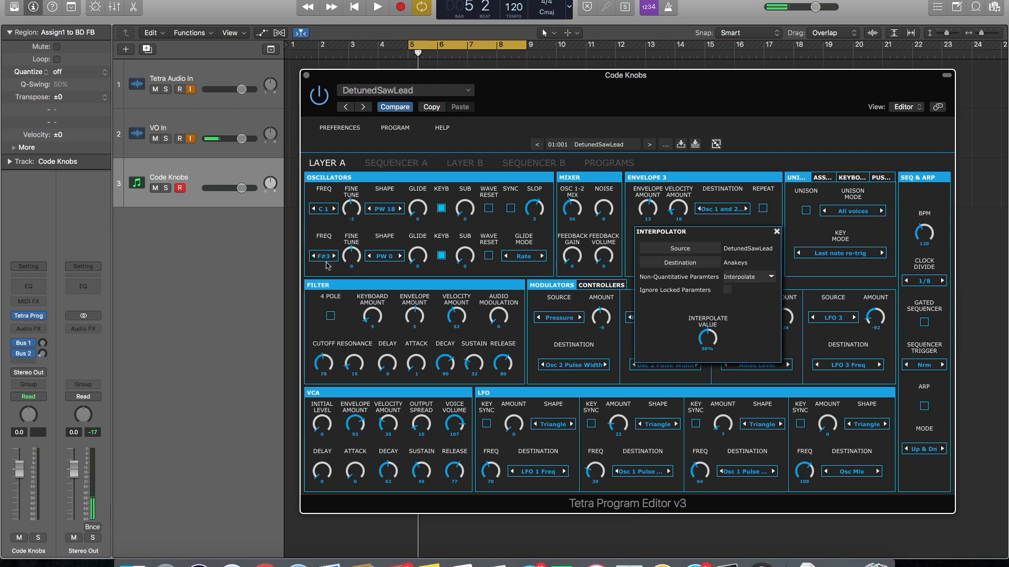
left_click(324, 257)
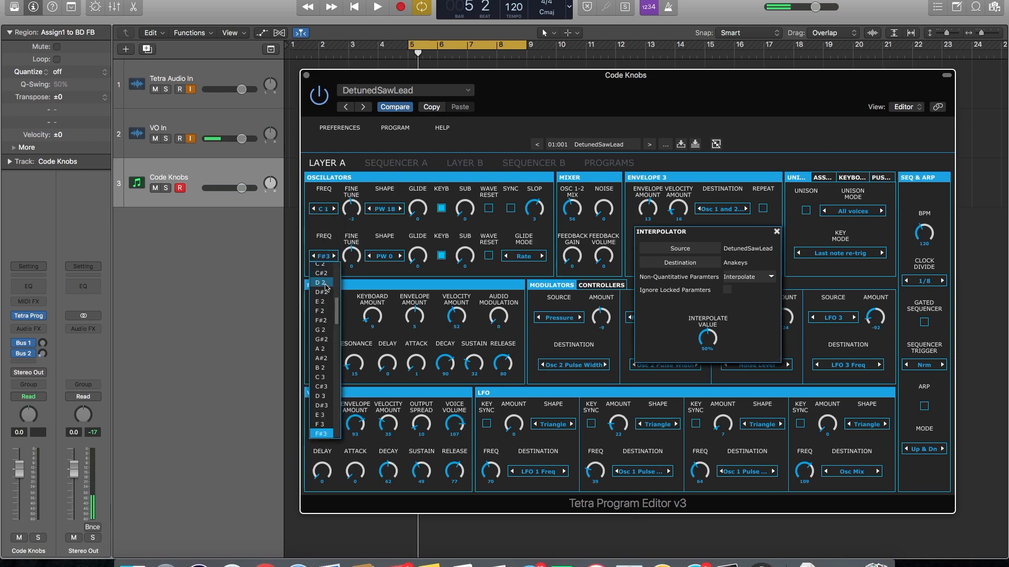
left_click(324, 210)
left_click_drag(336, 234, 336, 260)
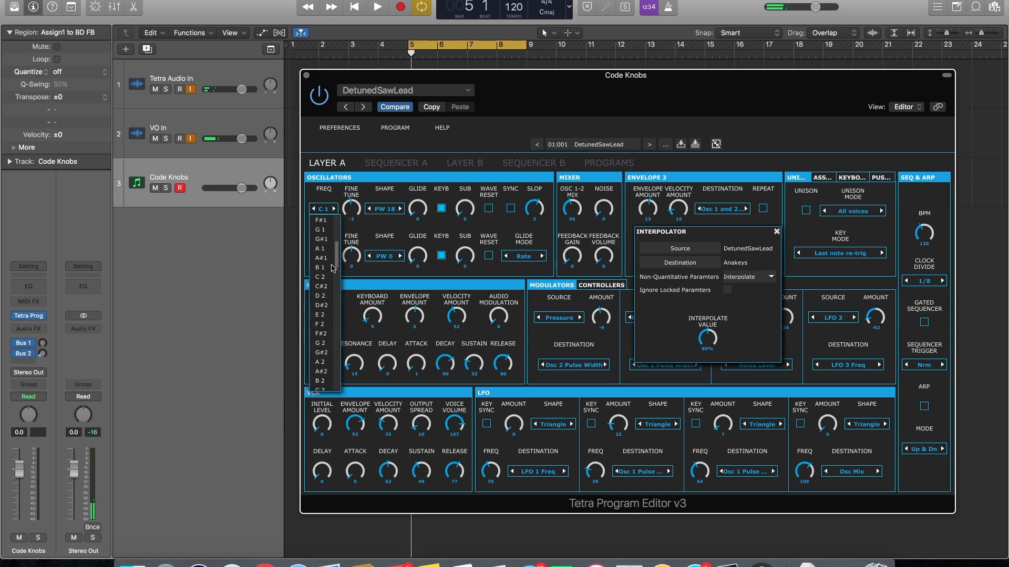
left_click(325, 279)
Play back the retuned sound and lock all parameters in the Oscillators section
key("space")
key("space")
right_click(350, 179)
left_click(357, 189)
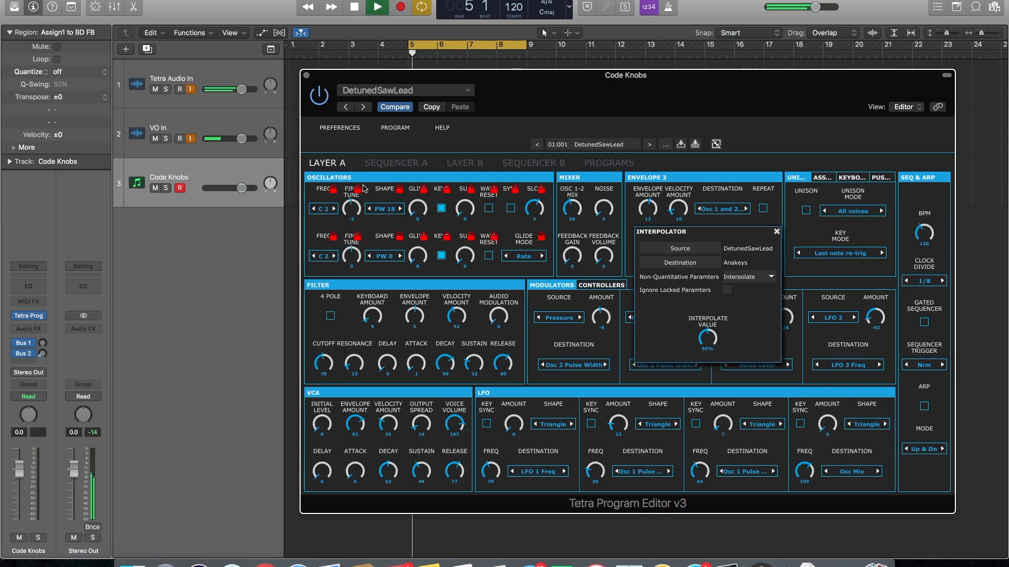
Sweep the interpolate value through 30%, 20%, 0% and 100%, settle on 19% and audition the result
mouse_move(704, 336)
left_mouse_down()
mouse_move(702, 321)
mouse_move(703, 366)
mouse_move(705, 348)
left_mouse_up()
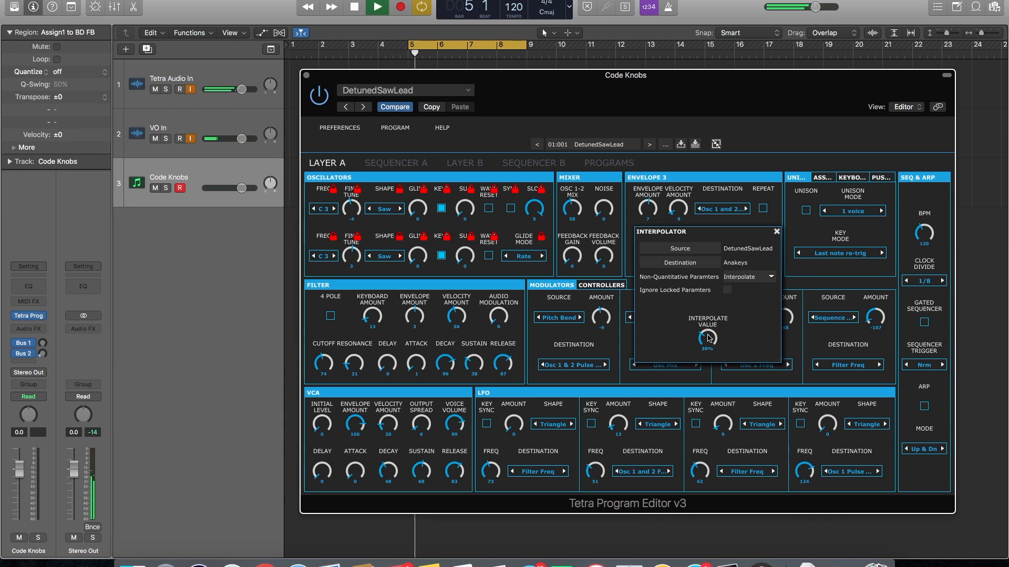
left_click_drag(709, 338, 709, 342)
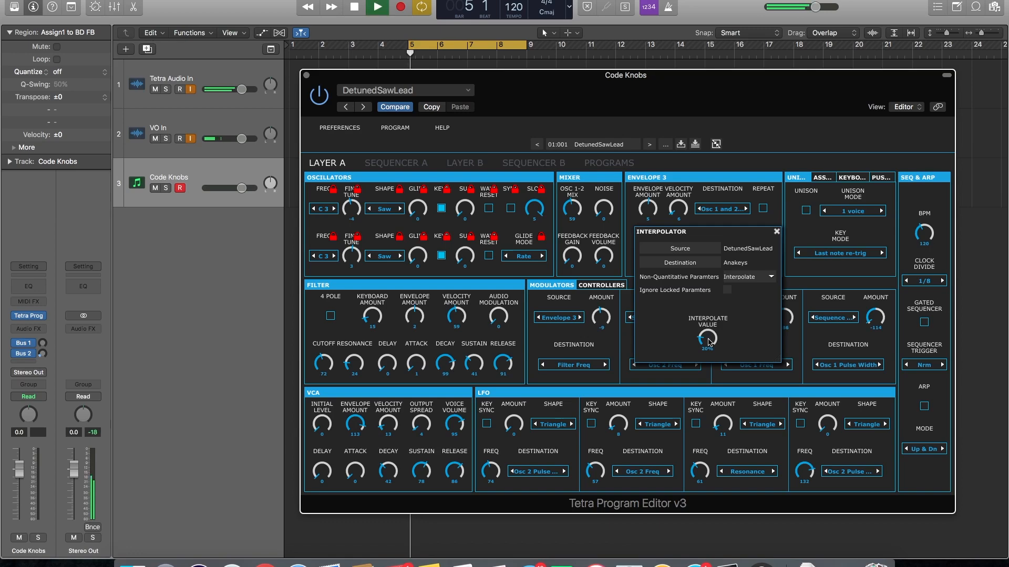
left_click_drag(709, 341, 709, 457)
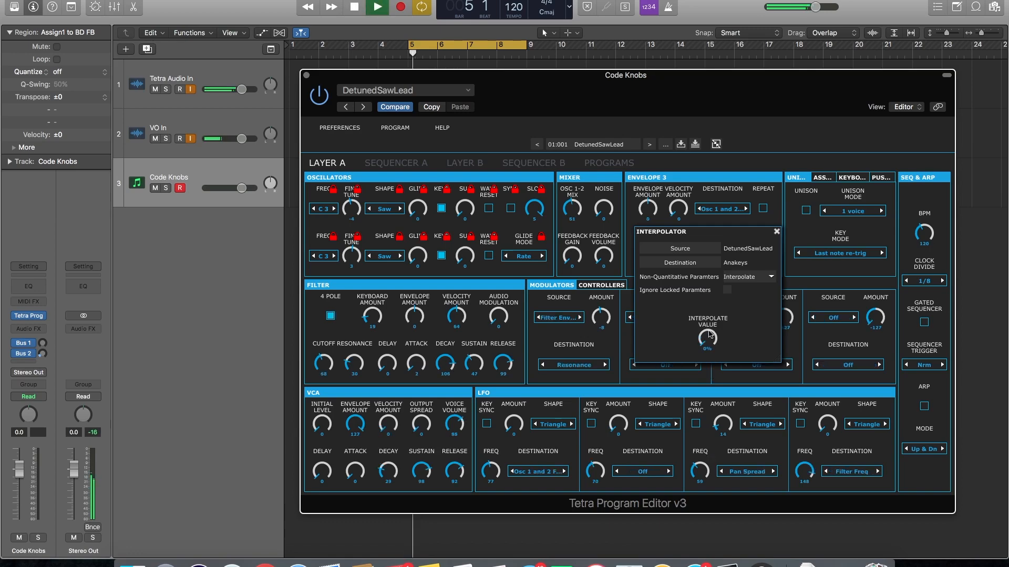
left_click_drag(708, 341, 707, 231)
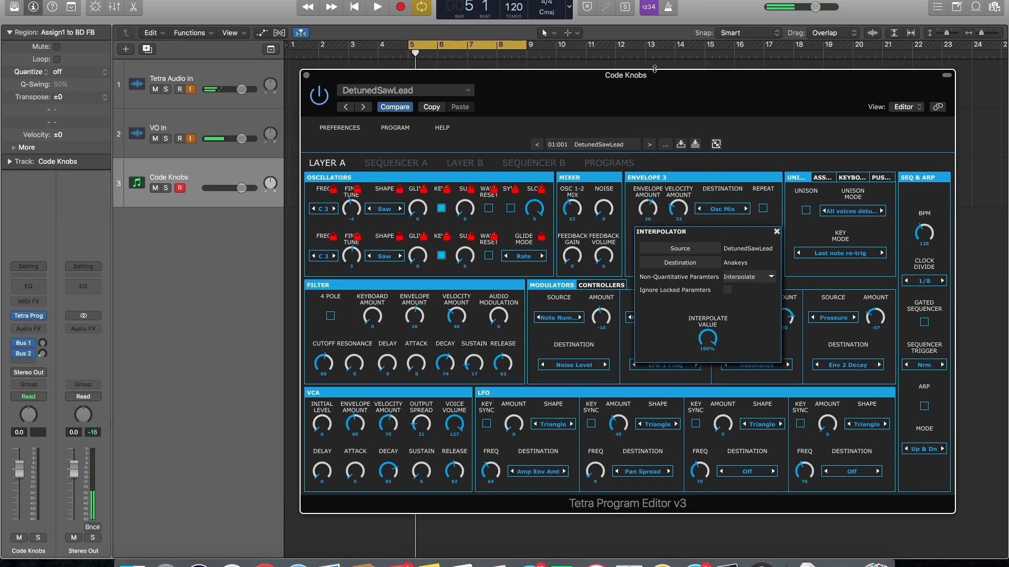
mouse_move(708, 350)
left_mouse_down()
mouse_move(712, 334)
mouse_move(709, 345)
left_mouse_up()
key("space")
key("space")
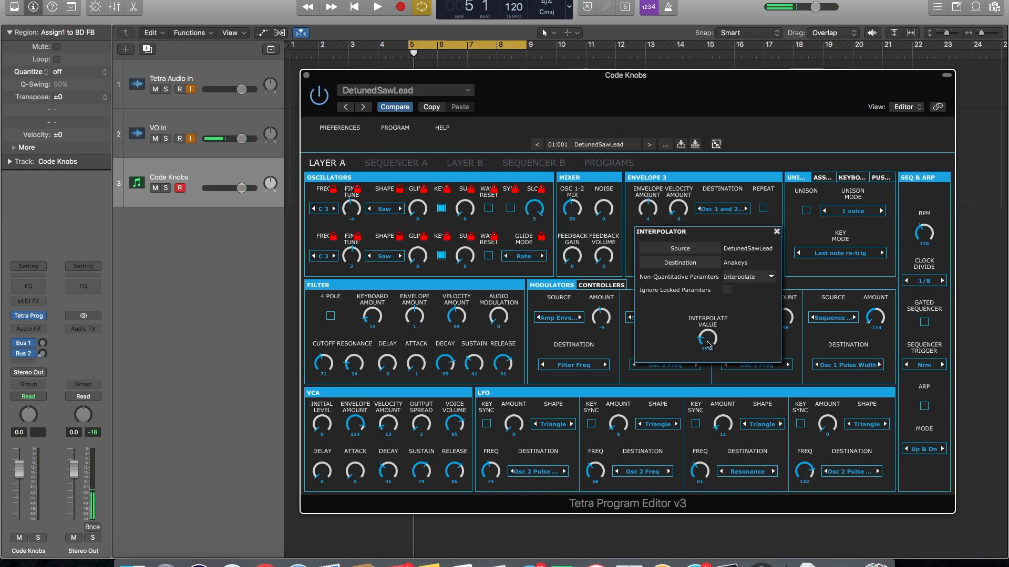
key("space")
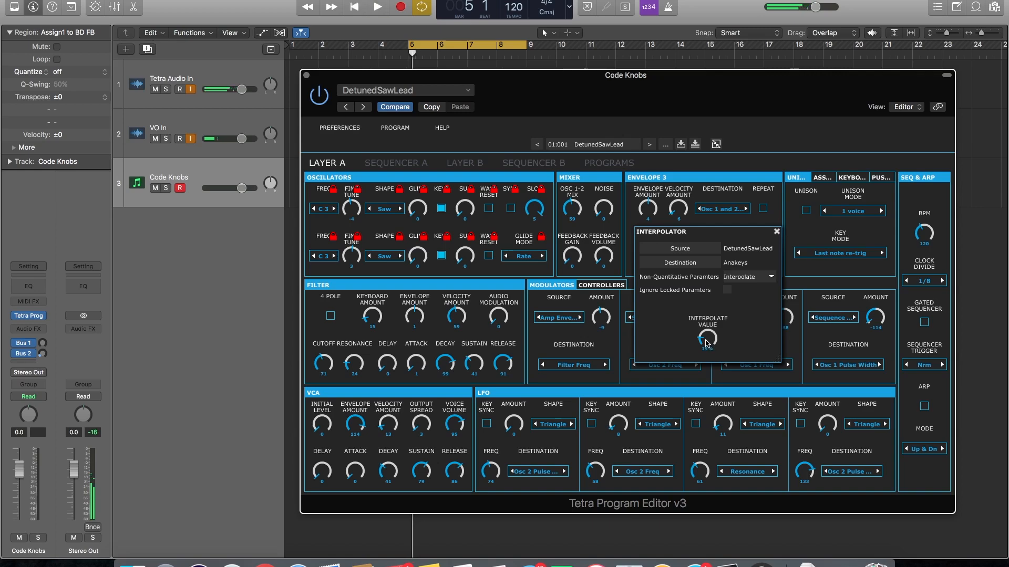